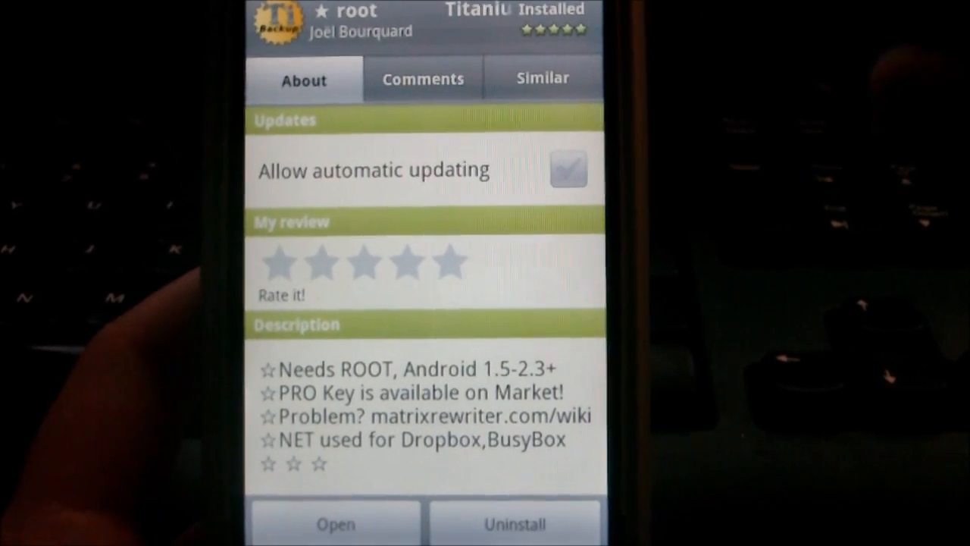
Step: Tick the Allow automatic updating checkbox for Titanium Backup in Market
{"action": "left_click", "coordinate": [570, 170]}
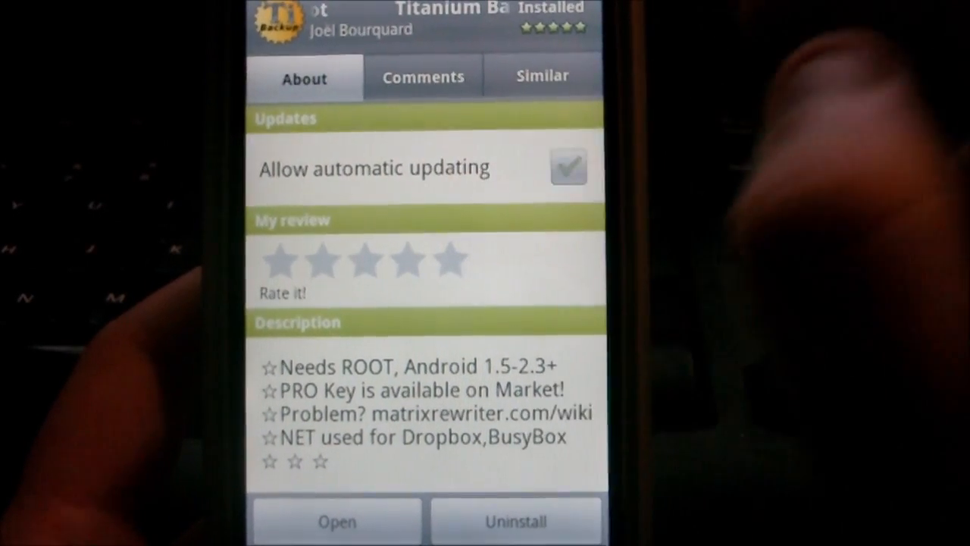